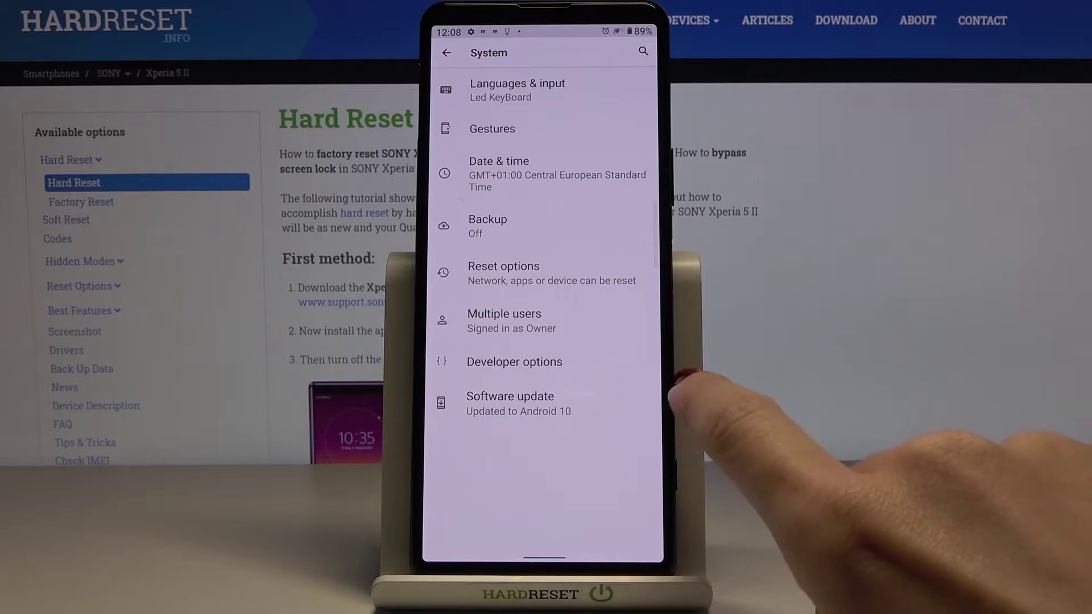
Step: Go to Developer options and open the System UI demo mode page
left_click(514, 362)
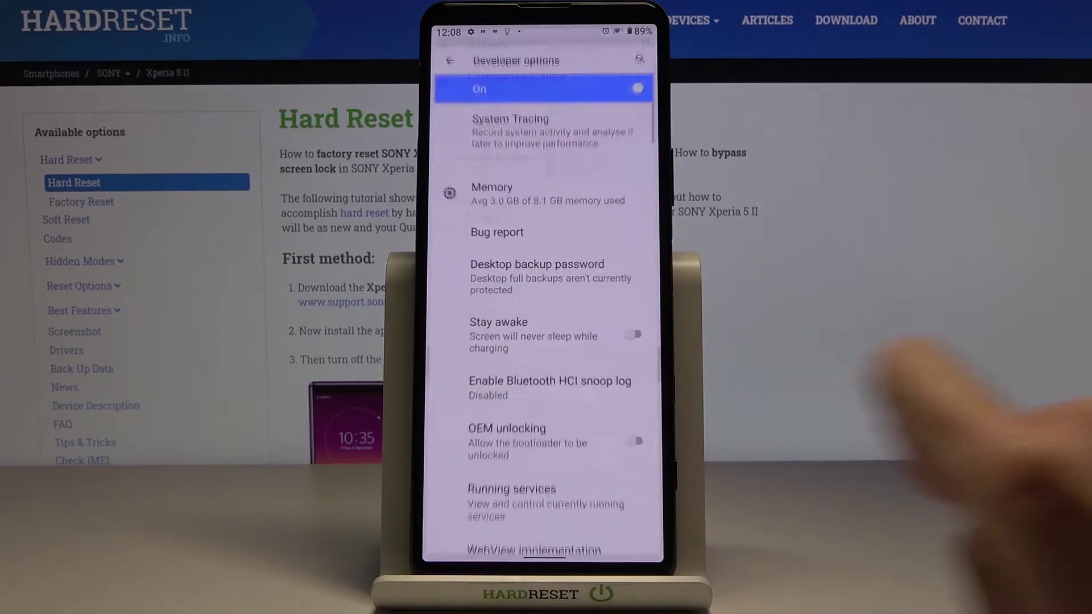
left_click_drag(503, 493, 546, 171)
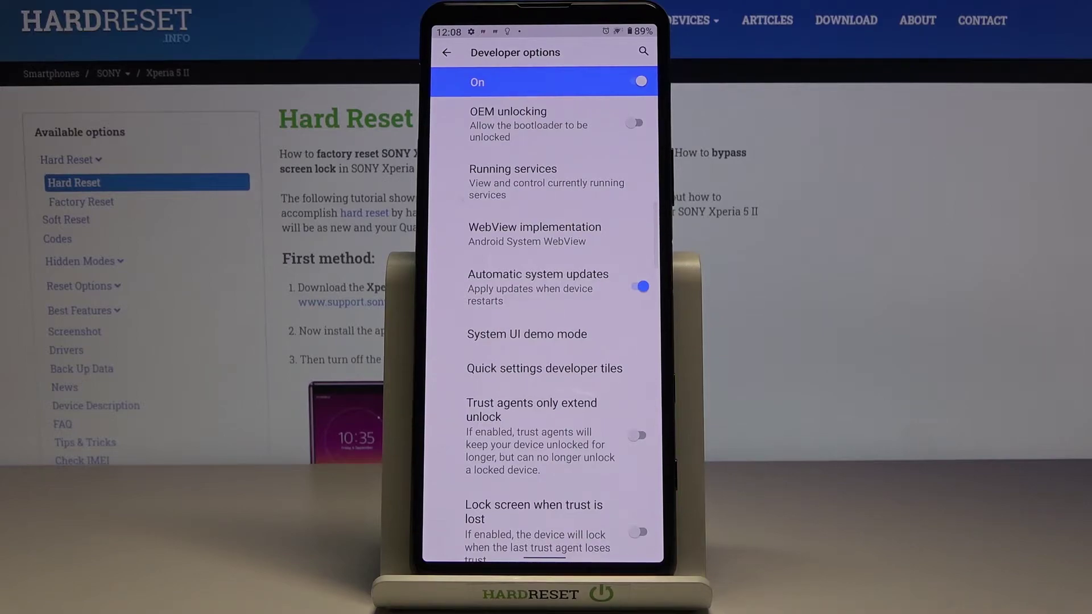
left_click(526, 334)
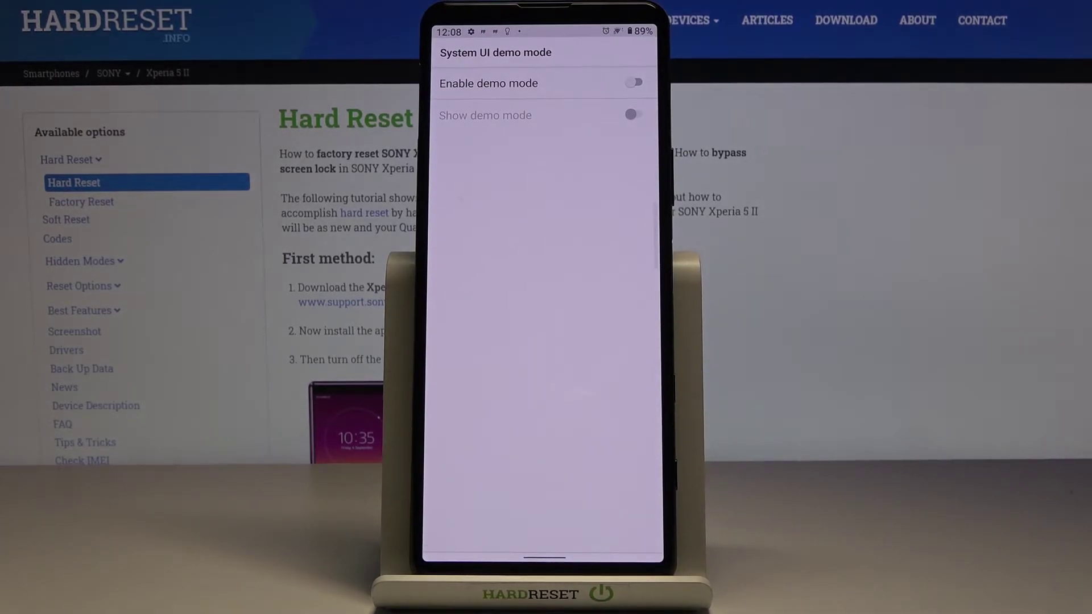
Step: Enable and show demo mode with a 10:00, 100% battery status bar, then disable it and return home
left_click(635, 83)
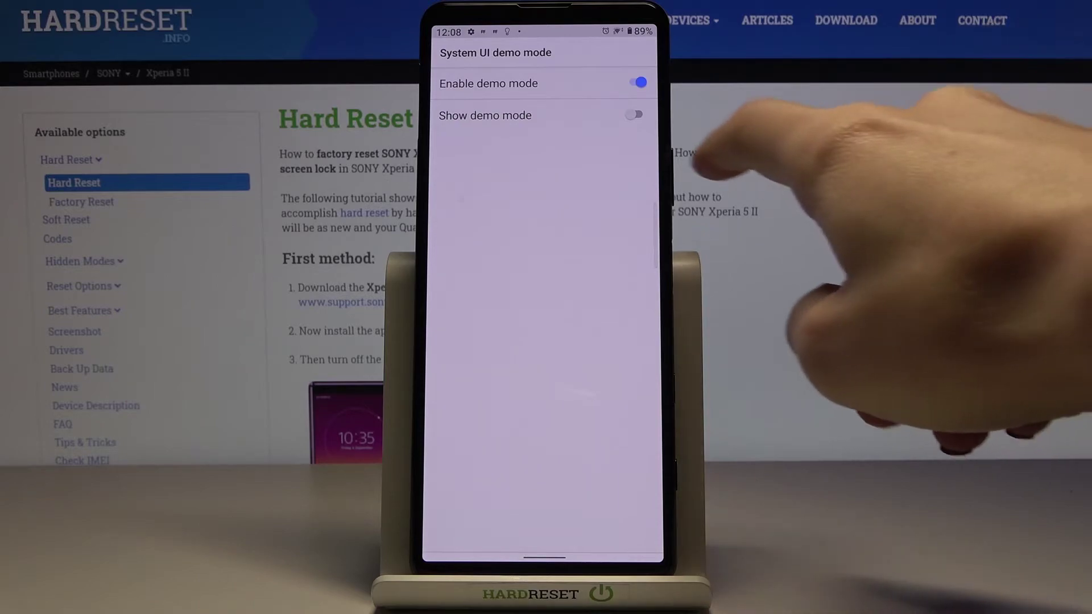
left_click(636, 114)
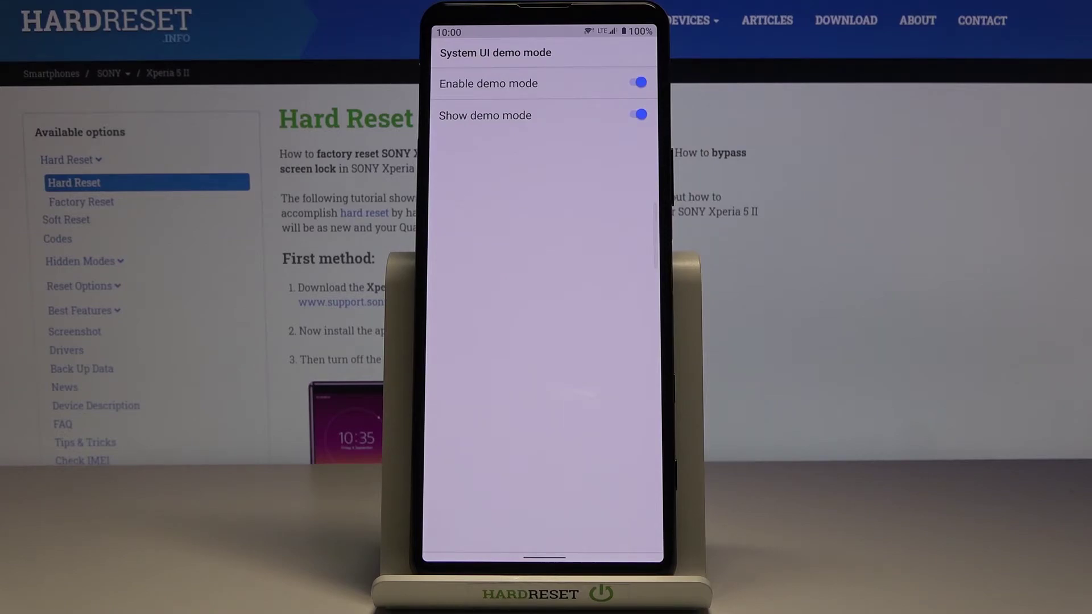
left_click(638, 83)
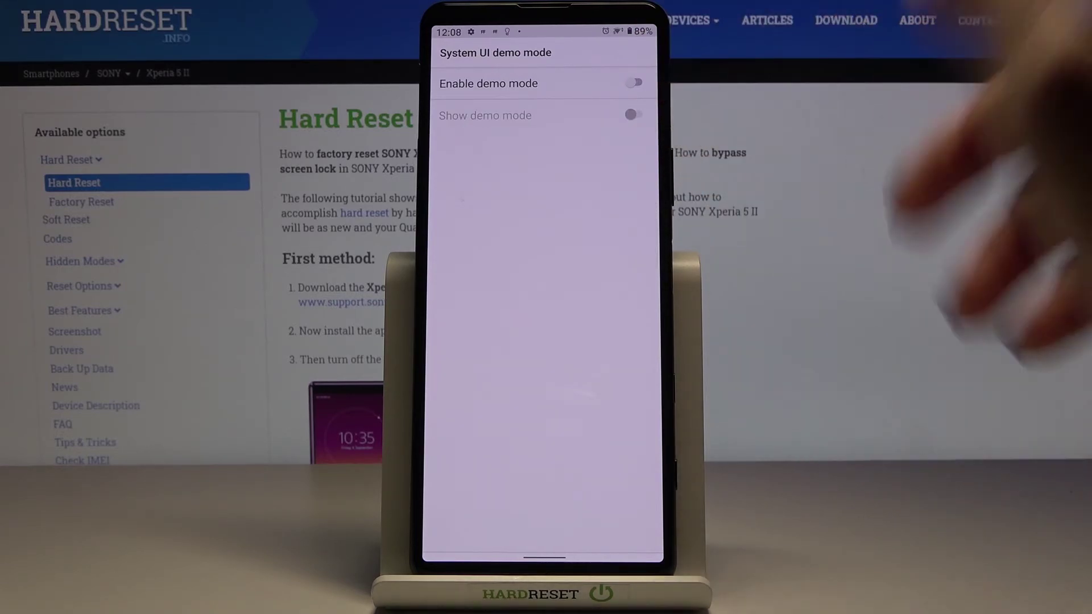
left_click_drag(529, 554, 581, 367)
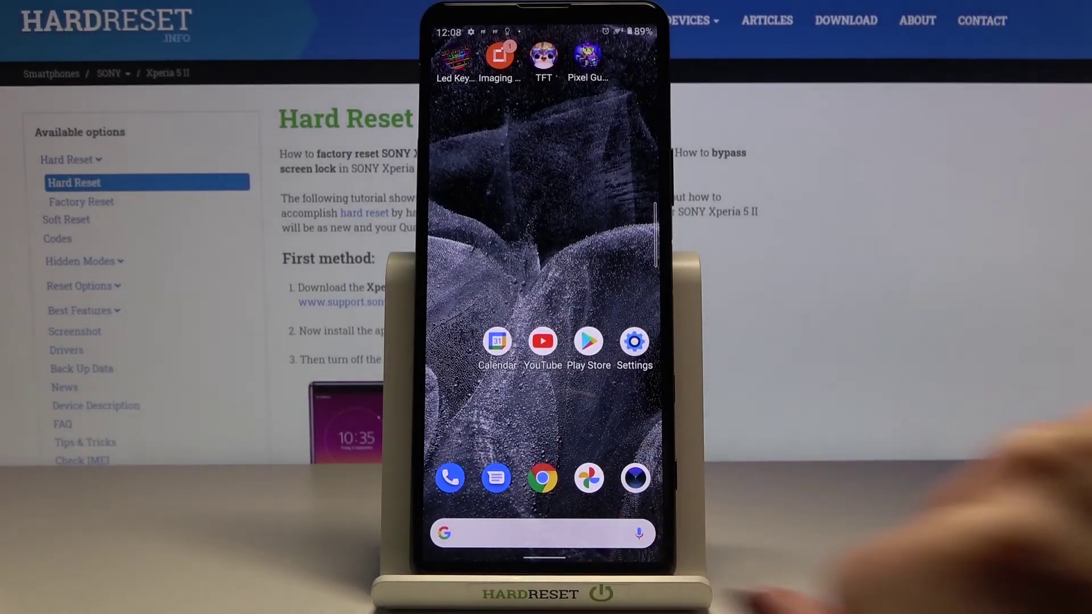